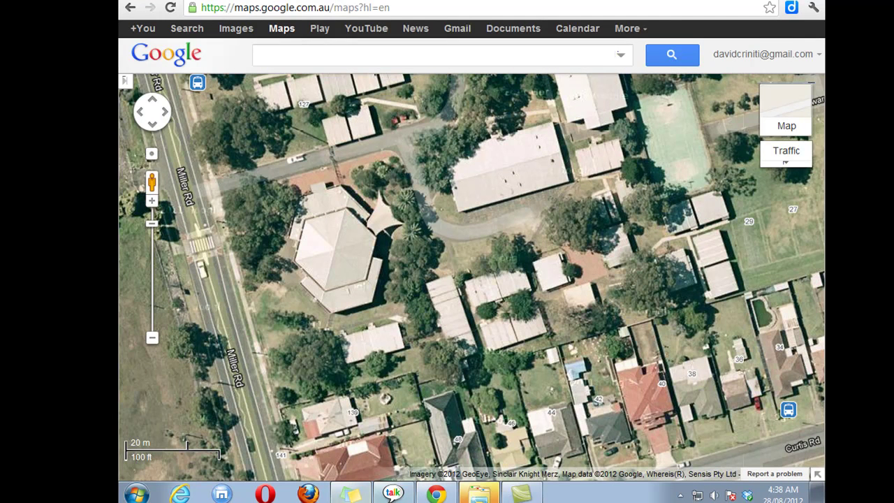
Launch Adobe Fireworks CS5 from the Adobe Master Collection CS5 folder in All Programs.
left_click(136, 493)
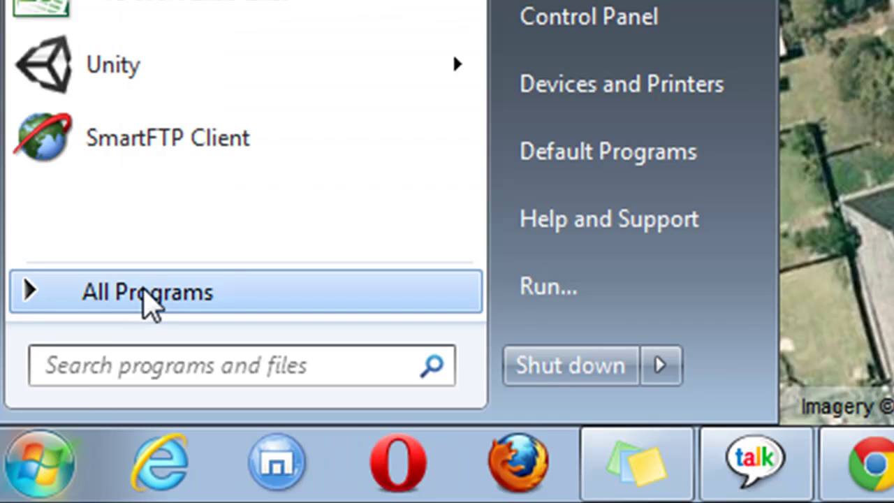
left_click(150, 300)
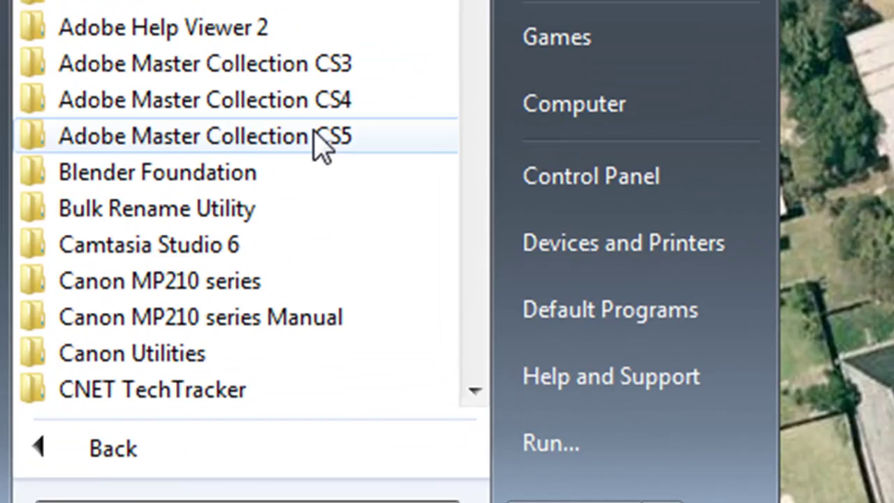
left_click(318, 136)
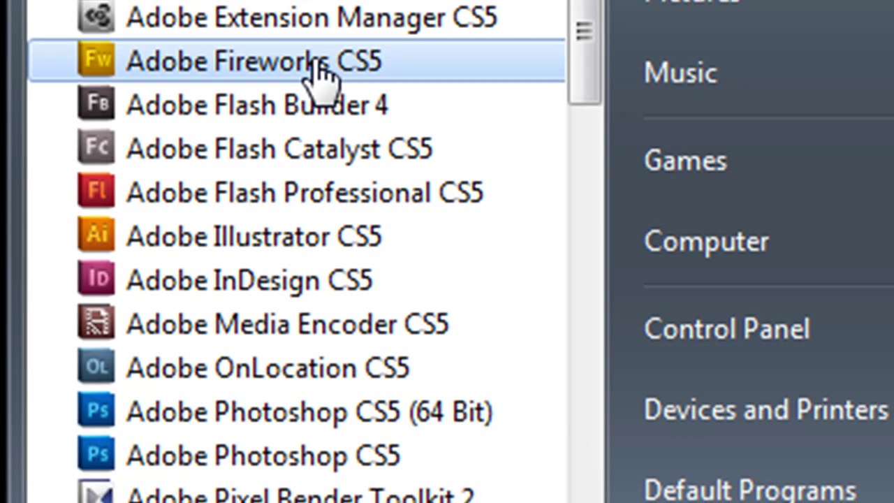
left_click(320, 64)
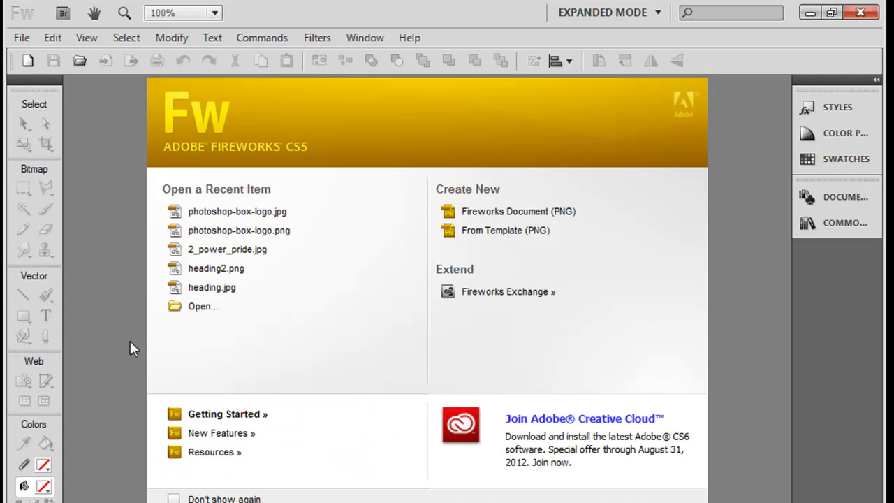
Create a new 369 x 425 pixel, 72 ppi document with a white canvas.
left_click(15, 39)
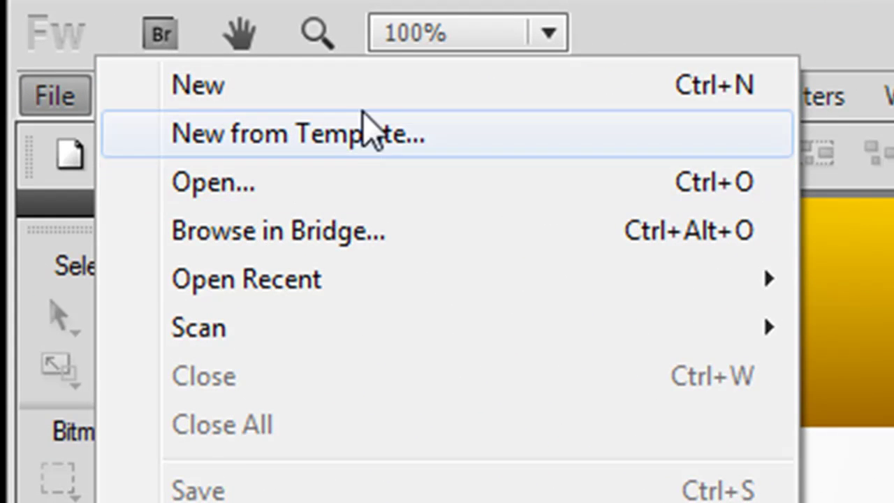
left_click(369, 98)
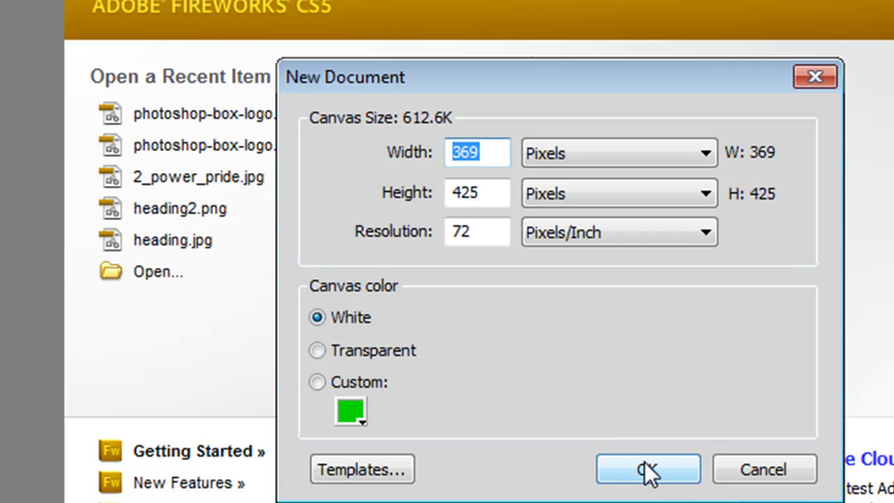
left_click(645, 462)
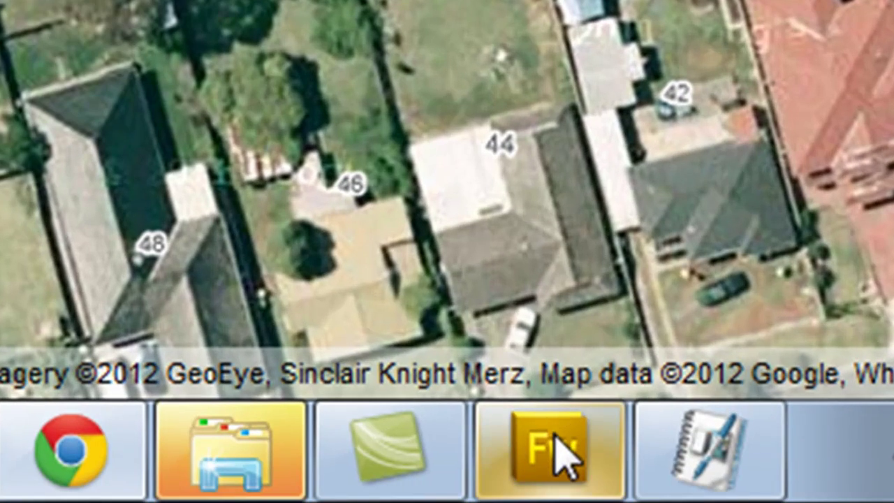
Paste the captured screenshot onto the canvas with Don't Resample, then zoom to see all of it.
mouse_move(552, 438)
left_click(554, 457)
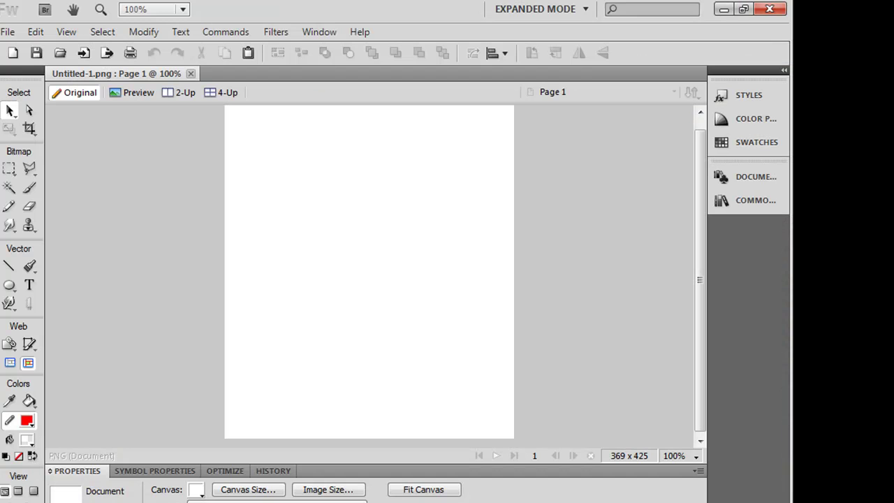
right_click(283, 253)
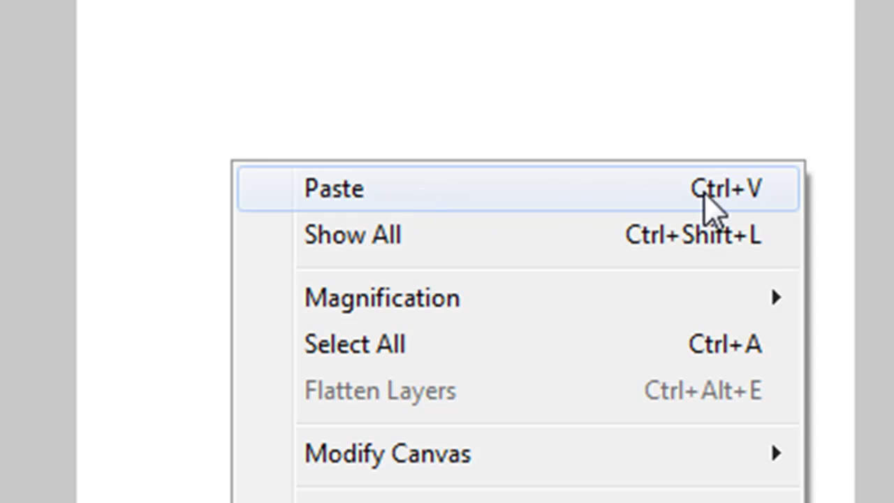
left_click(655, 199)
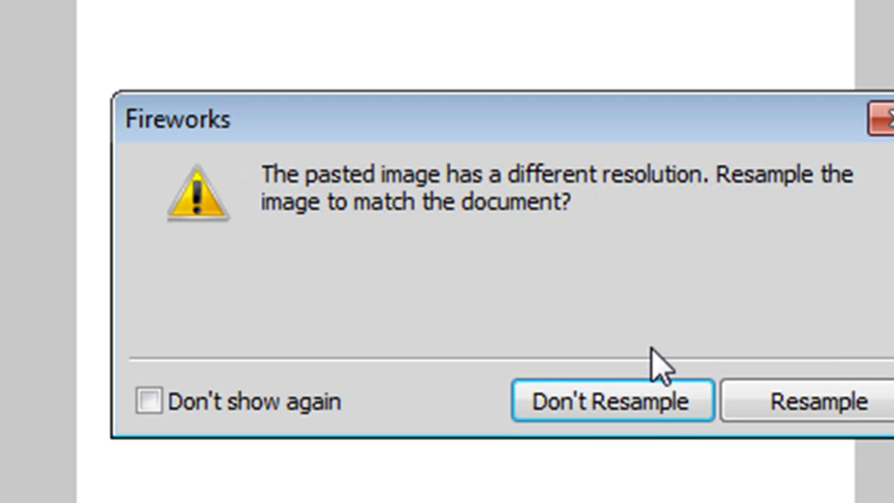
left_click(605, 407)
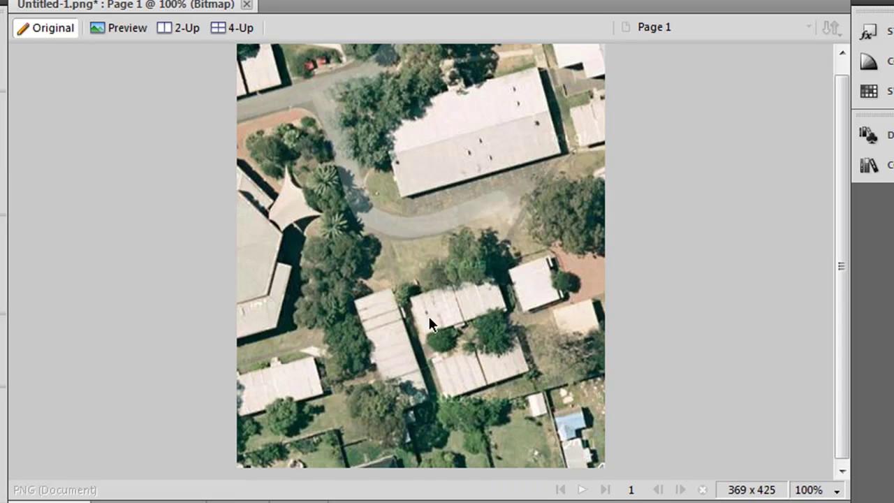
key("ctrl+minus")
key("ctrl+minus")
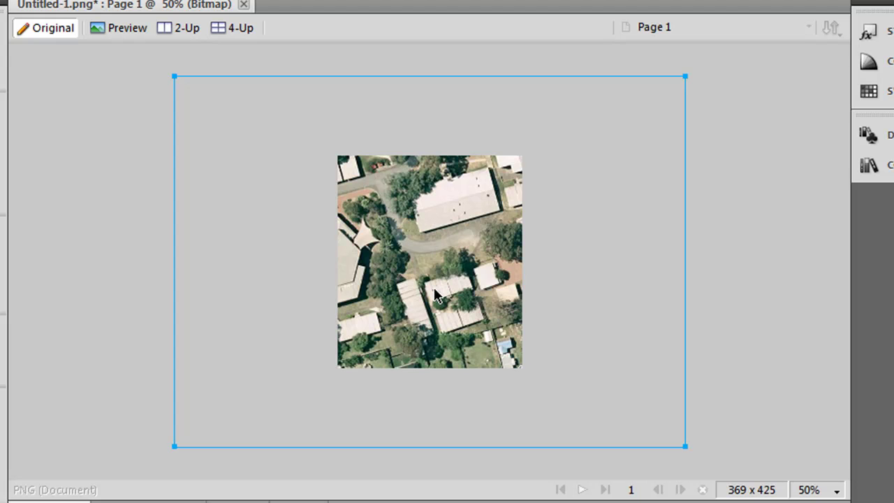
key("ctrl+equal")
key("ctrl+equal")
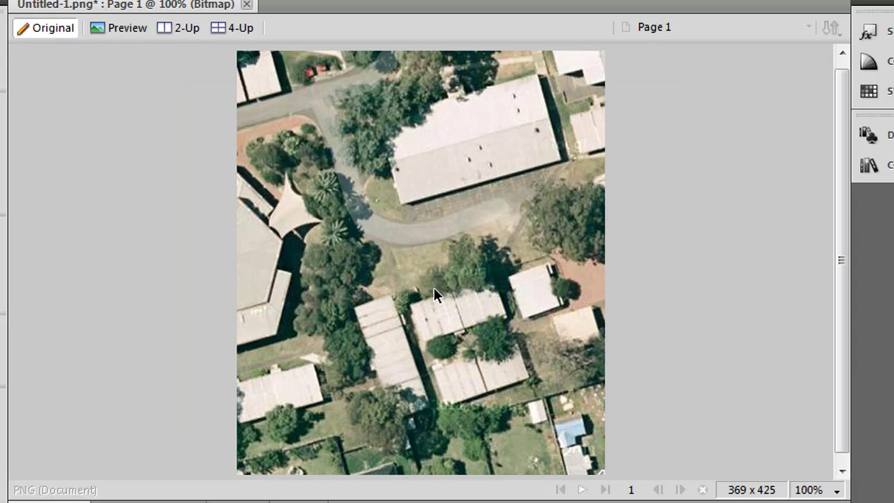
key("ctrl+minus")
key("ctrl+minus")
key("ctrl+minus")
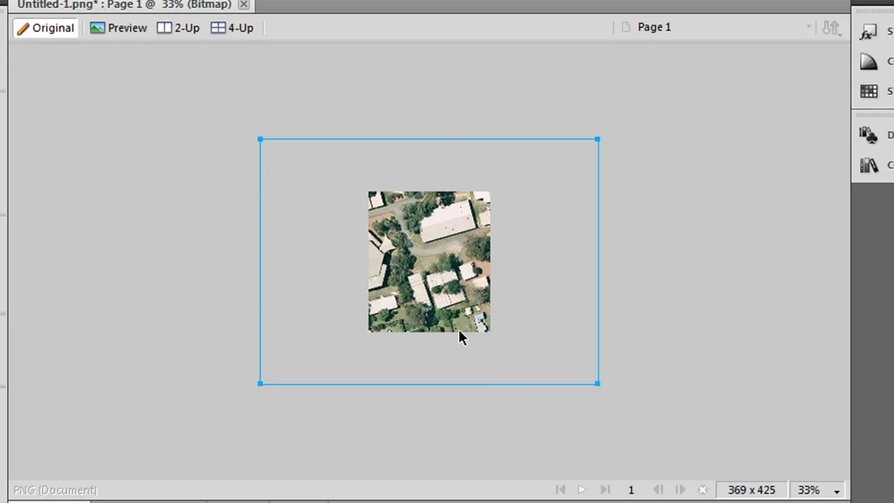
key("ctrl+equal")
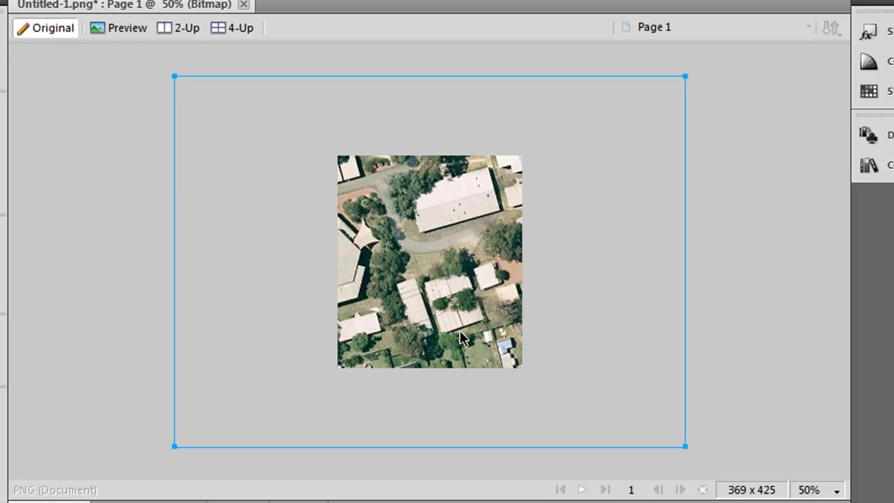
key("ctrl+equal")
key("ctrl+equal")
key("ctrl+equal")
key("ctrl+minus")
key("ctrl+minus")
key("ctrl+minus")
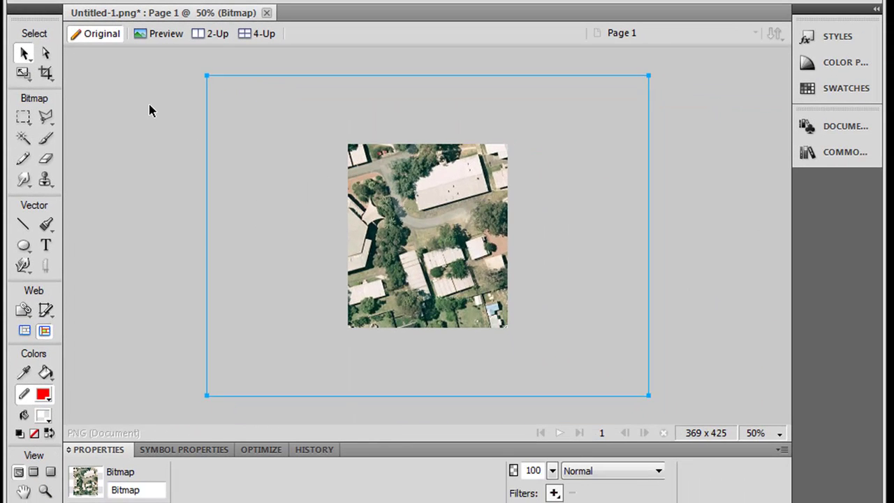
Deselect the image and apply Fit Canvas so the canvas covers the entire screenshot.
left_click(318, 224)
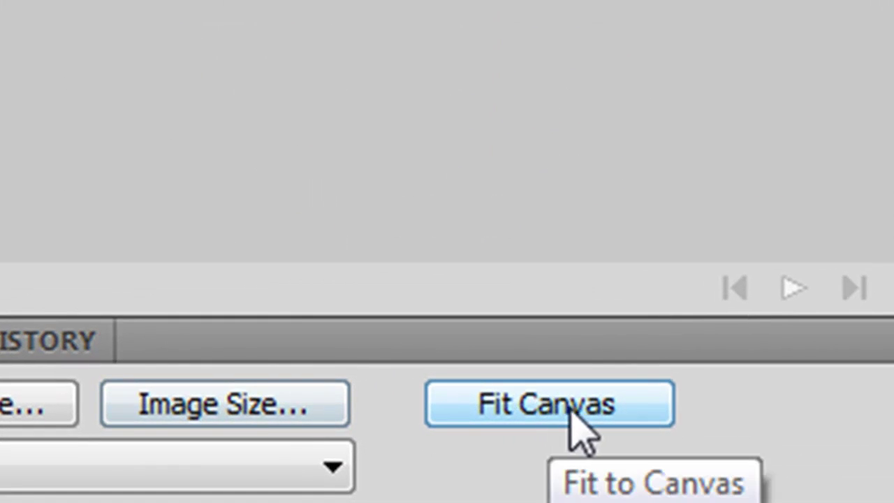
left_click(574, 419)
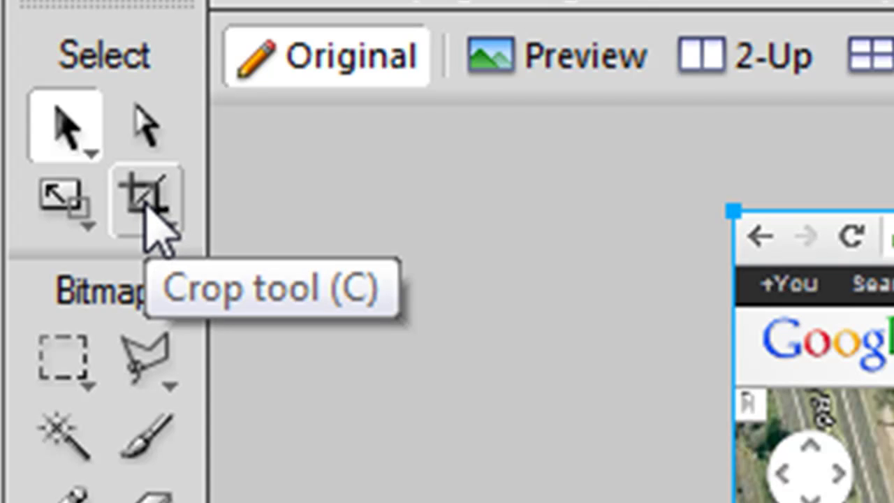
Drag a Crop tool rectangle around the school buildings and houses beside Miller Rd.
left_click(148, 210)
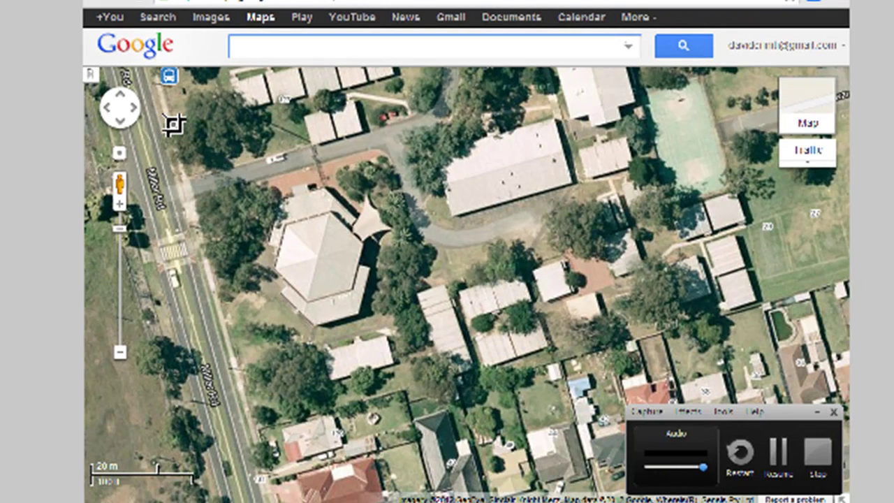
left_click_drag(173, 124, 613, 462)
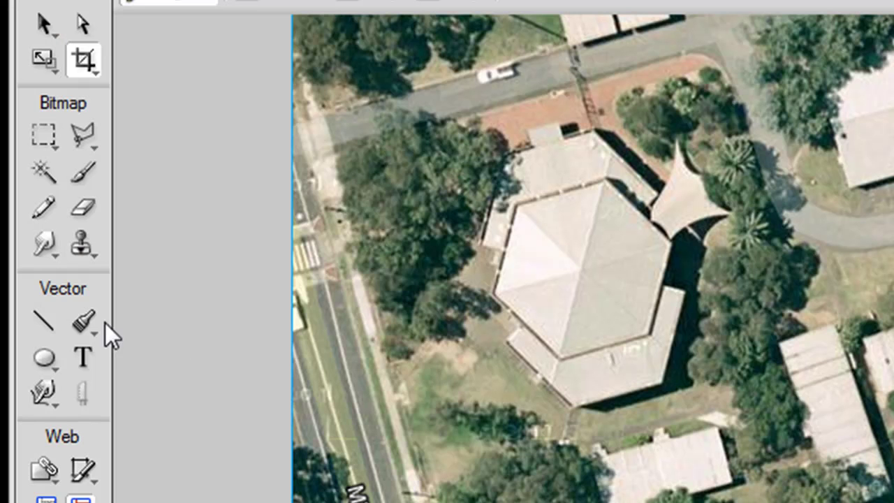
Switch to the Rectangle tool with a white #FFFFFF fill and a transparent stroke.
left_click(46, 358)
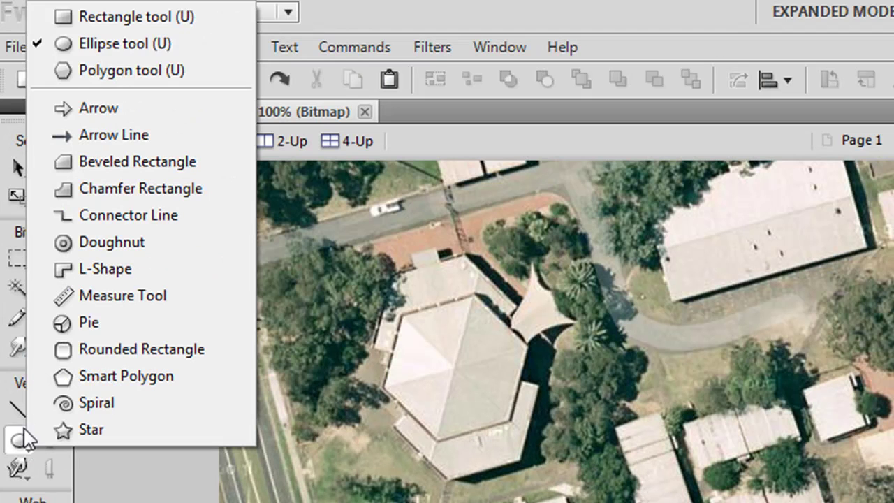
left_click(107, 18)
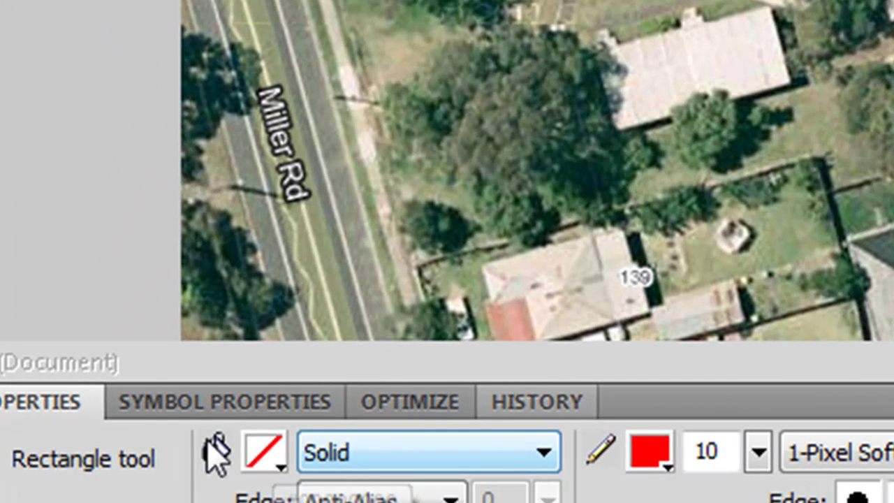
left_click(271, 461)
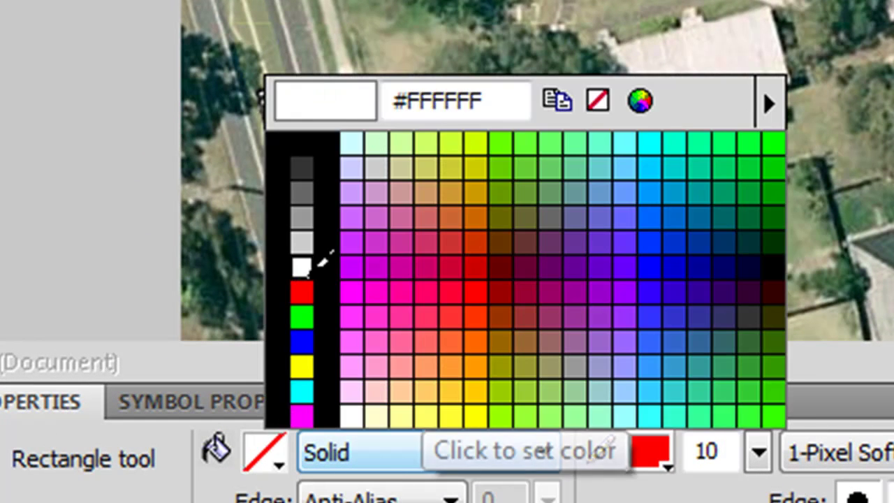
left_click(301, 261)
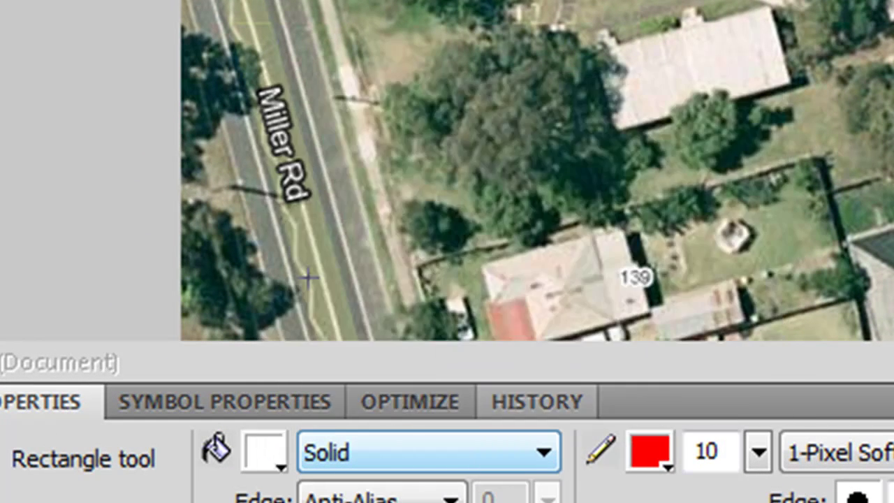
left_click(653, 458)
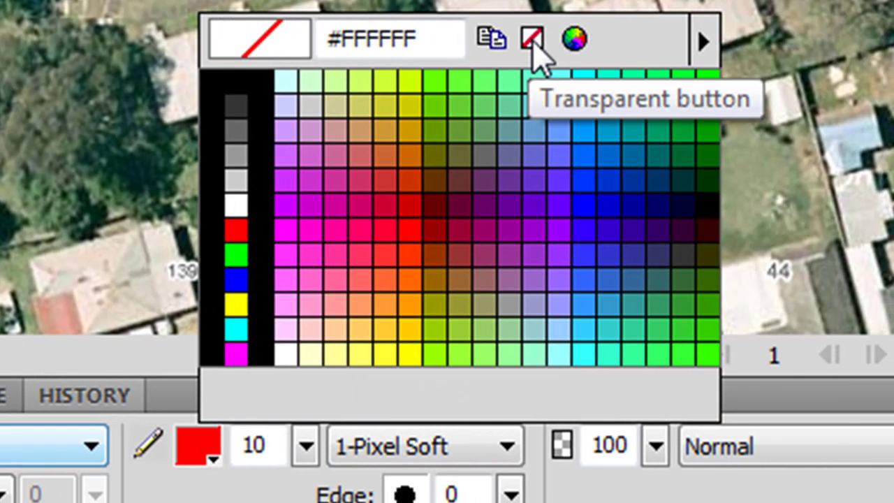
left_click(532, 40)
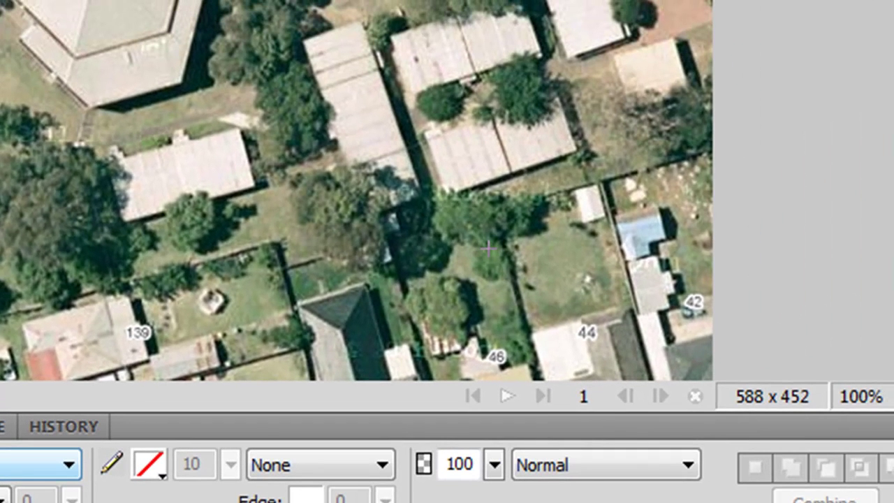
Draw a white box in the yard next to house 44 and set the Text tool size to 38.
left_click_drag(488, 248, 696, 374)
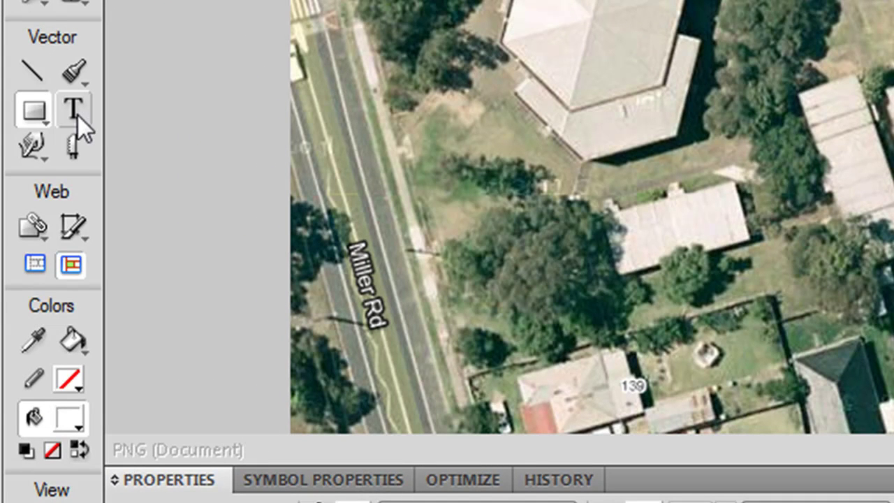
left_click(78, 116)
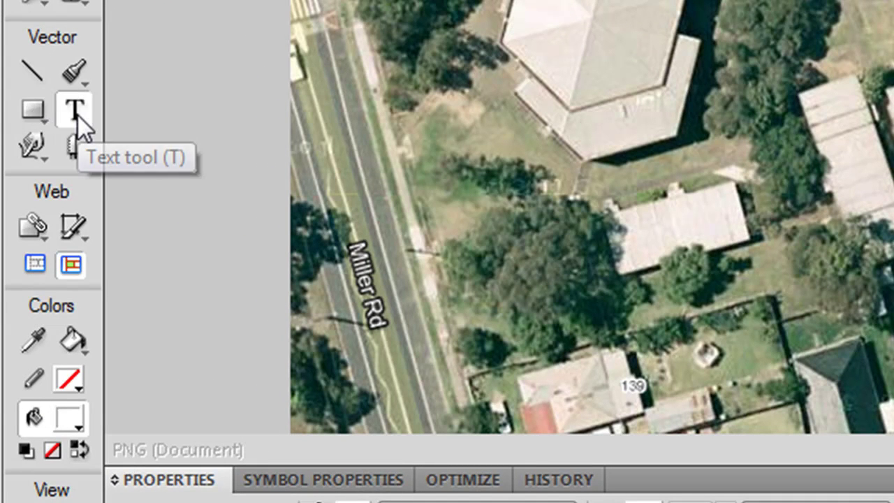
left_click_drag(893, 301, 893, 427)
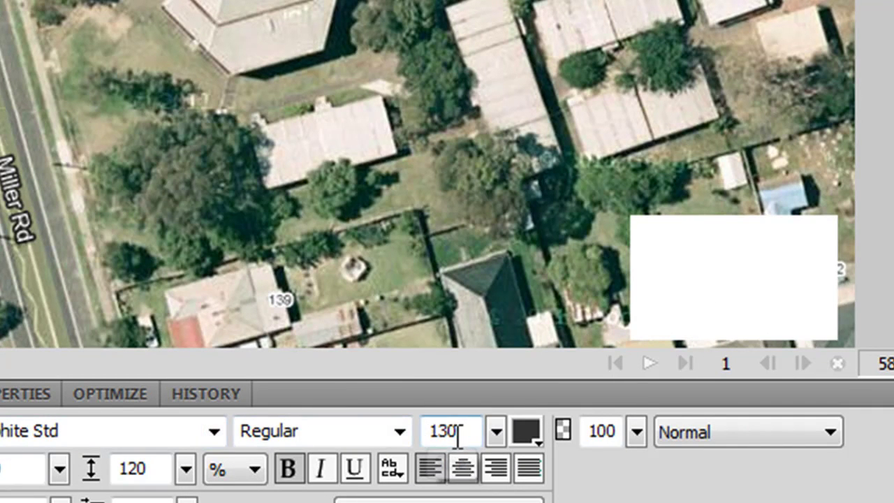
left_click_drag(495, 434, 511, 444)
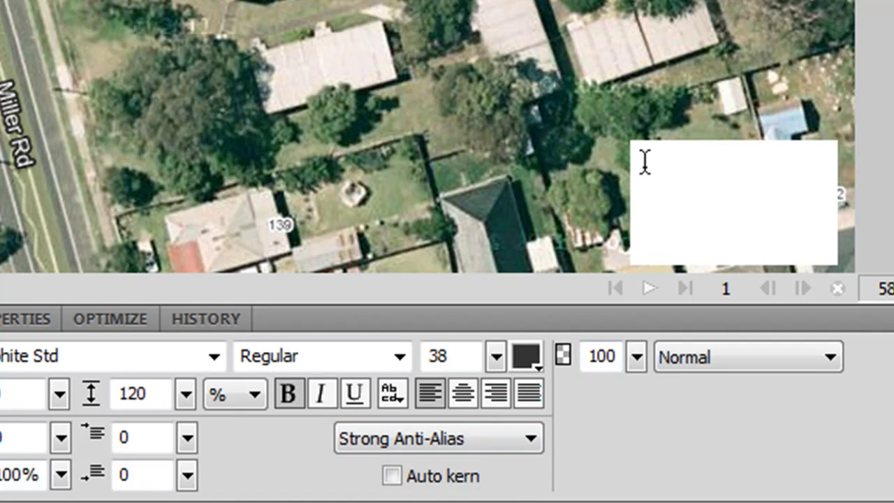
Type 'Room' and '5' on two lines inside the box and resize the text to 30.
left_click_drag(644, 168, 823, 249)
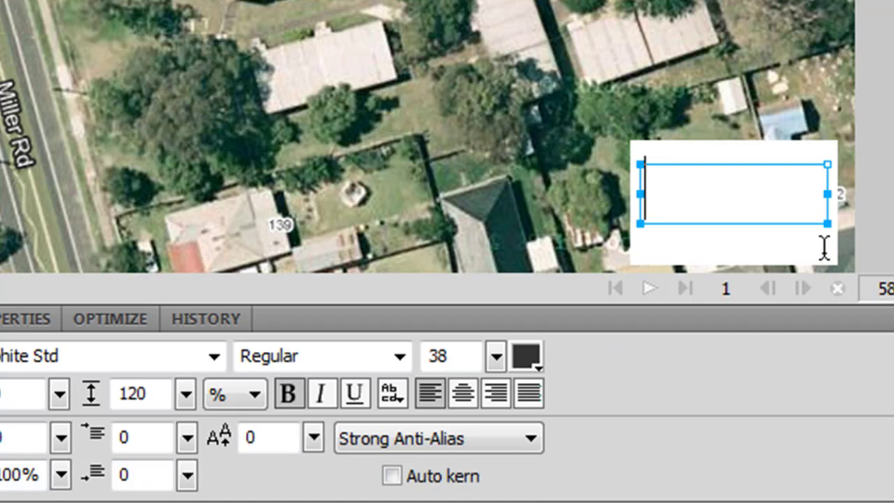
type("Room")
key("Return")
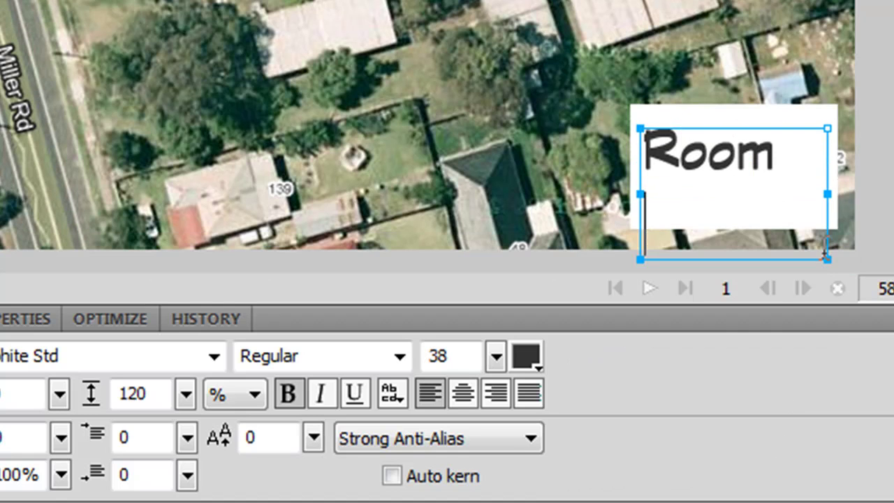
type("5")
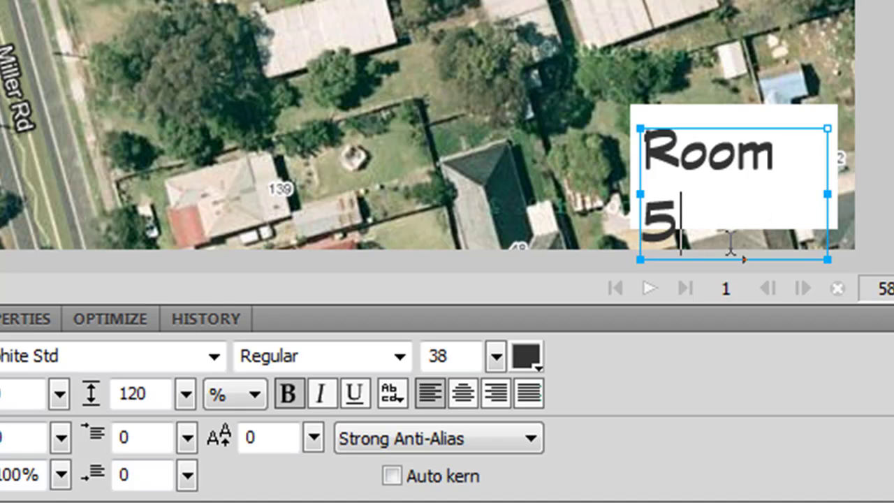
left_click_drag(694, 222, 624, 162)
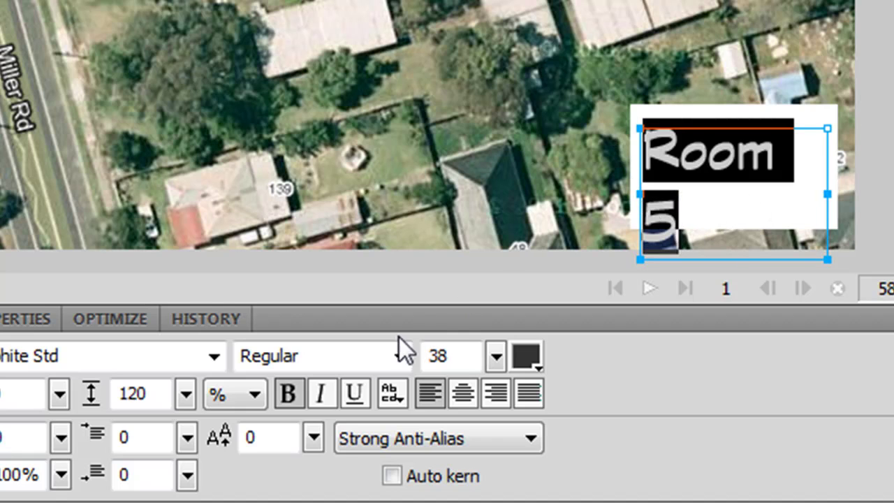
double_click(468, 349)
left_click_drag(487, 364, 498, 376)
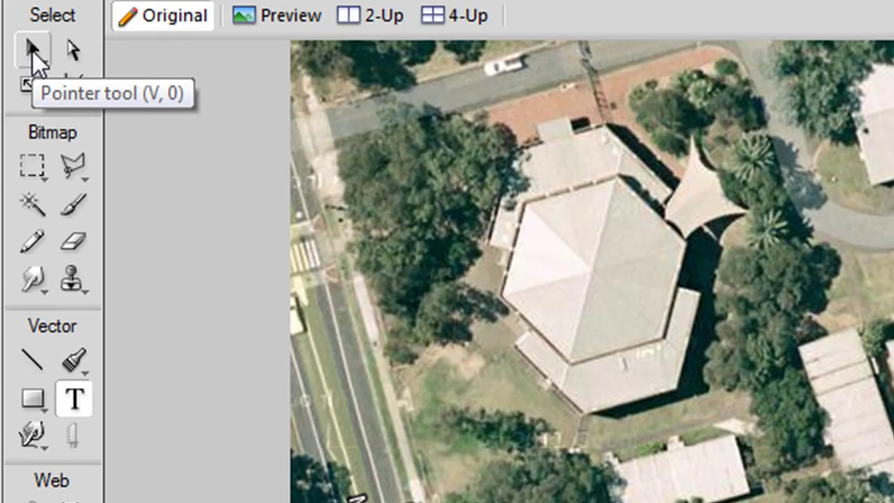
left_click(32, 51)
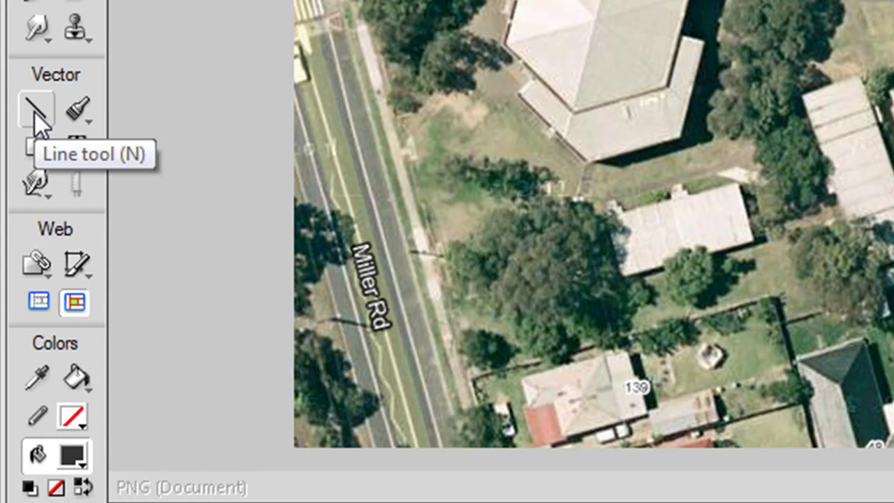
Draw a red line of stroke width 10 from the Room 5 label to the roof.
left_click(34, 111)
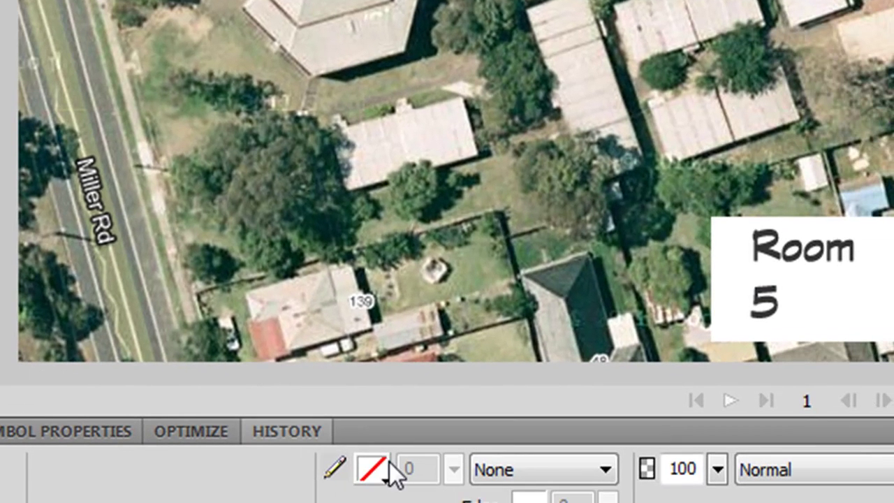
left_click(372, 470)
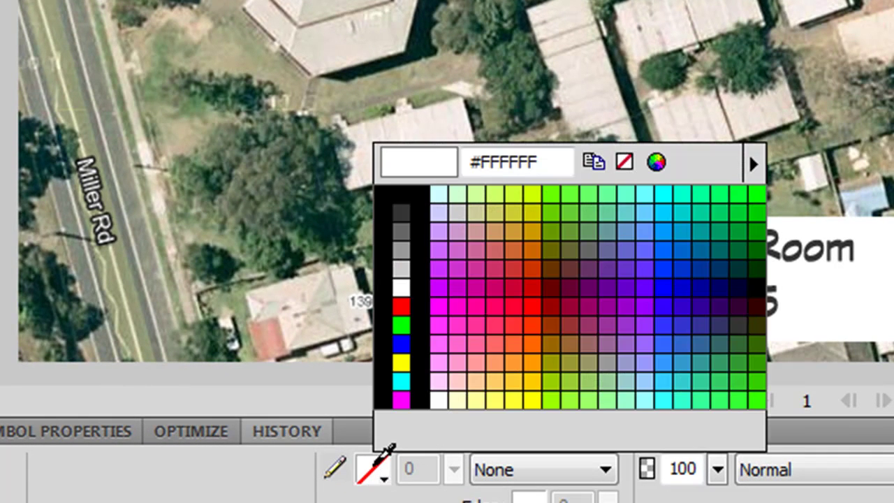
left_click(402, 300)
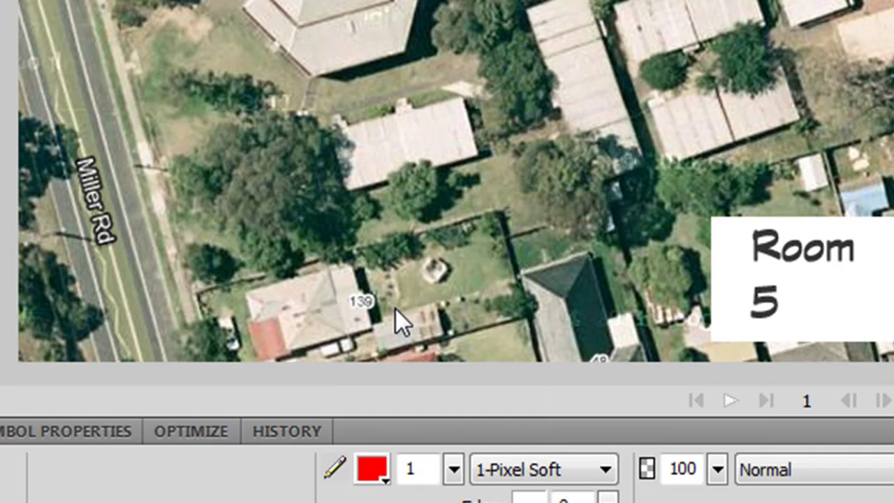
left_click_drag(423, 469, 403, 471)
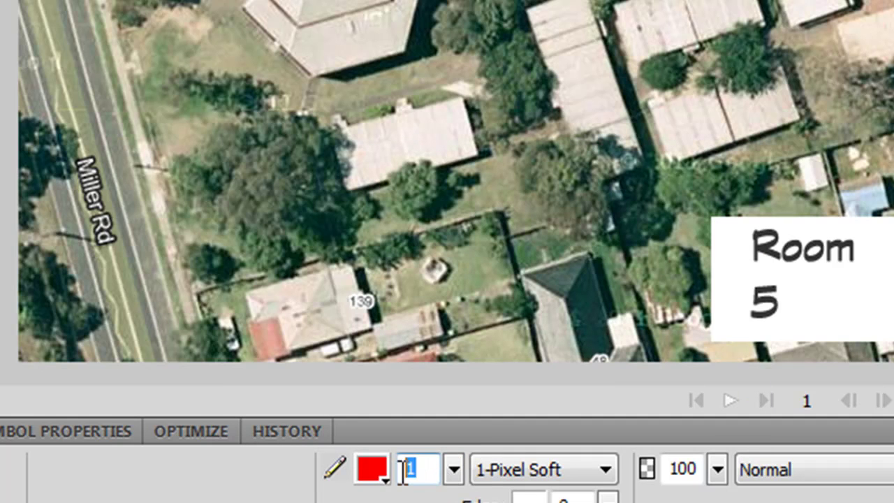
type("10")
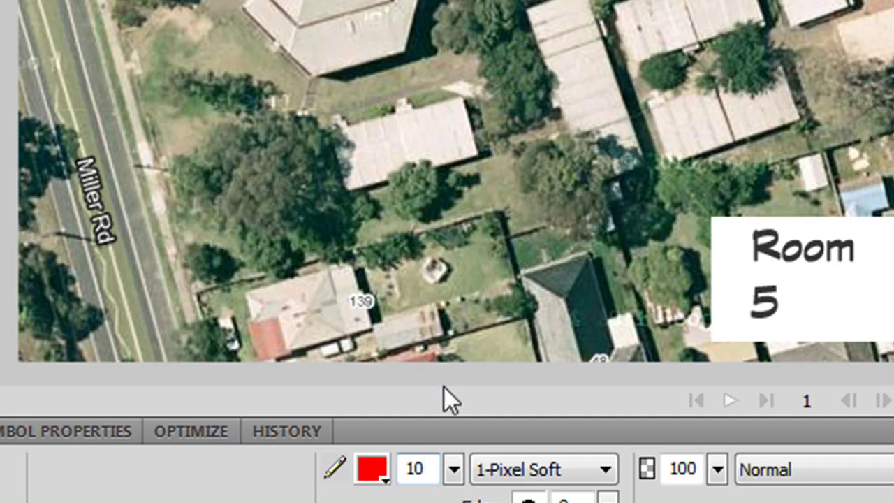
mouse_move(751, 225)
left_mouse_down()
mouse_move(695, 150)
mouse_move(695, 132)
left_mouse_up()
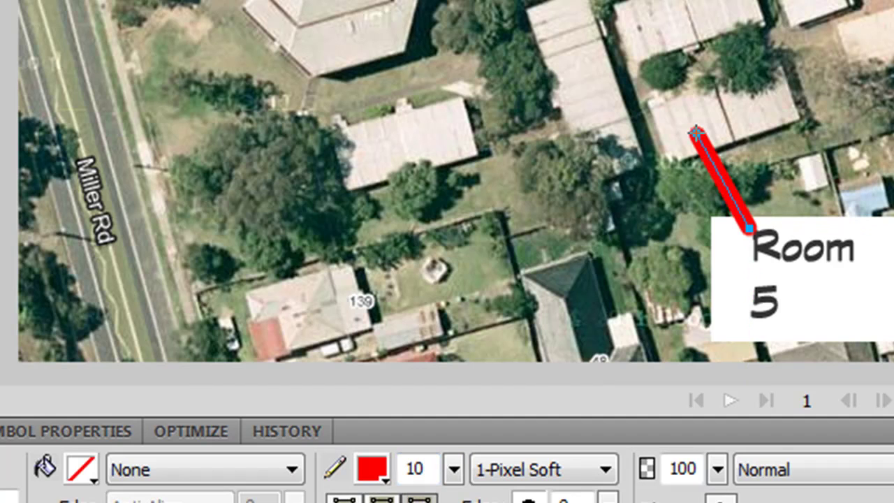
Change the stroke width to 5 and draw two short arrowhead lines at the tip.
left_click_drag(426, 465, 401, 466)
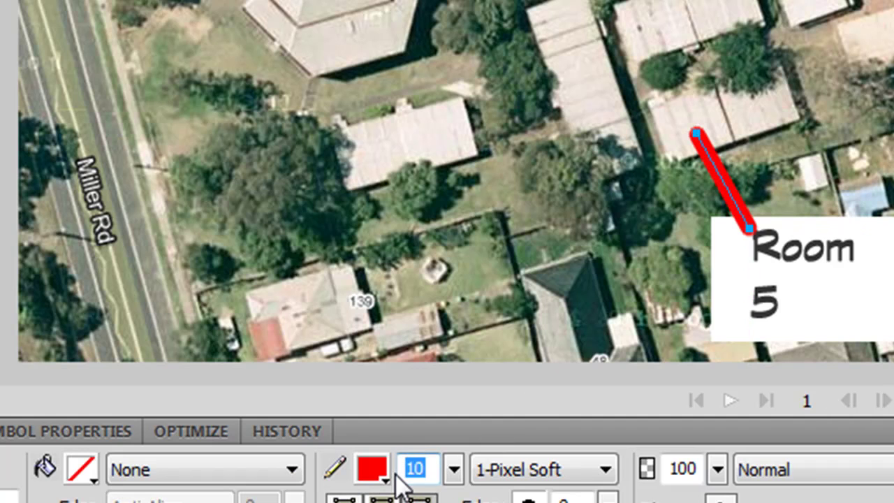
type("5")
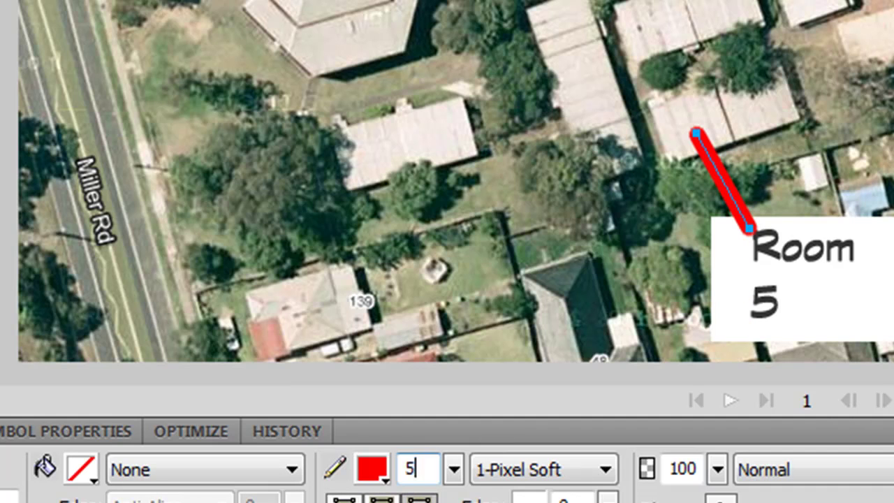
key("Tab")
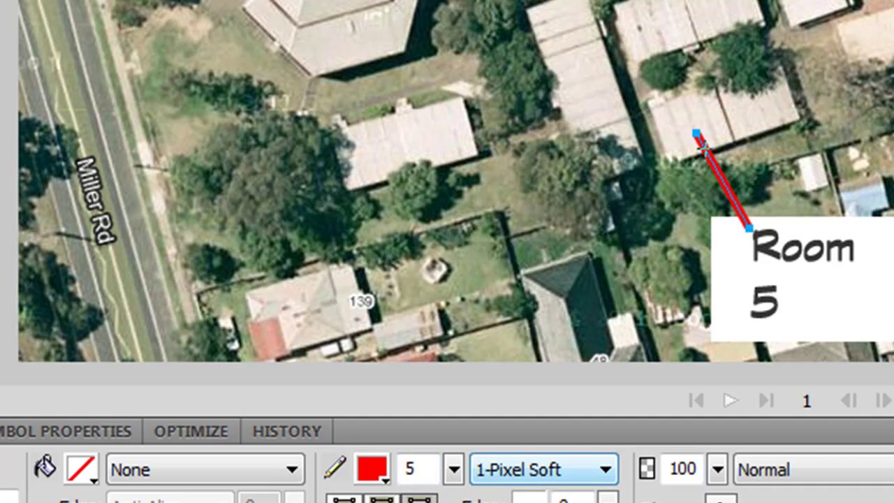
left_click_drag(697, 133, 679, 162)
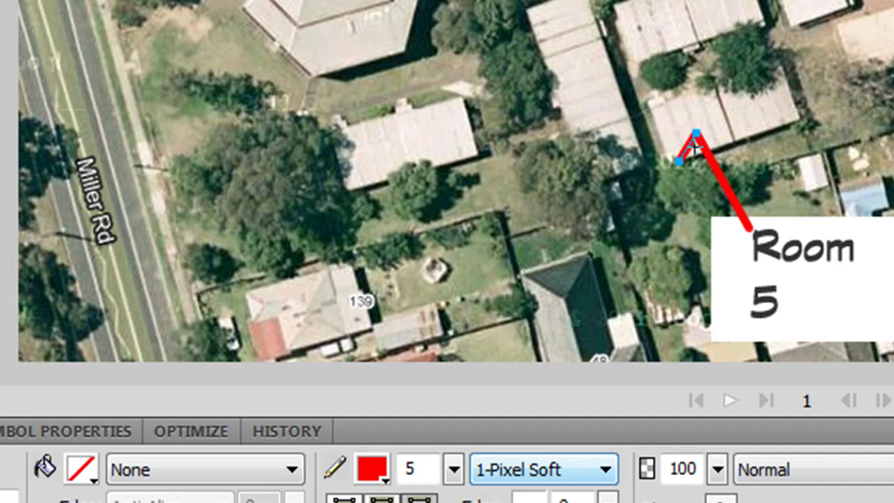
mouse_move(697, 132)
left_mouse_down()
mouse_move(738, 145)
mouse_move(725, 146)
left_mouse_up()
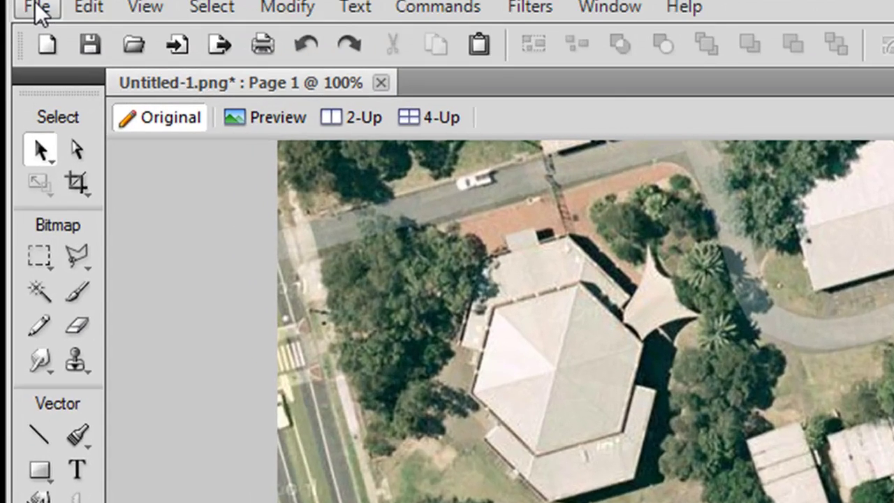
Look through the Save As file-type list, then cancel without saving the map.
left_click(36, 10)
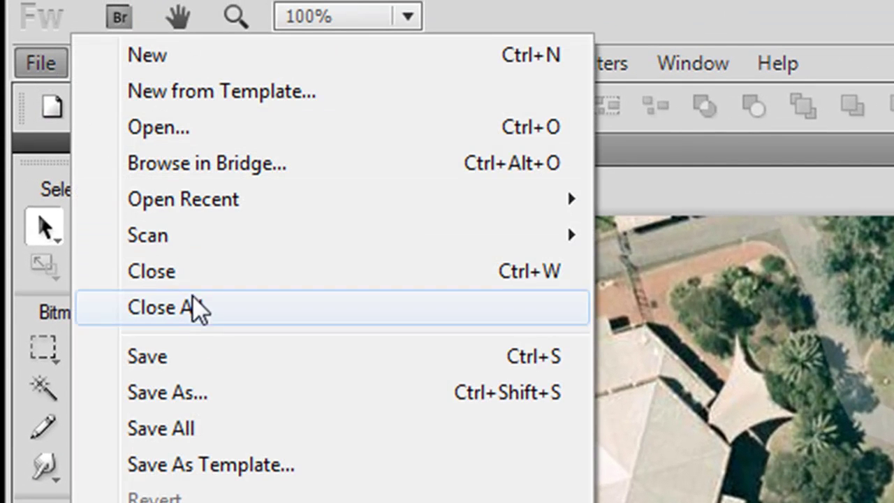
left_click(251, 369)
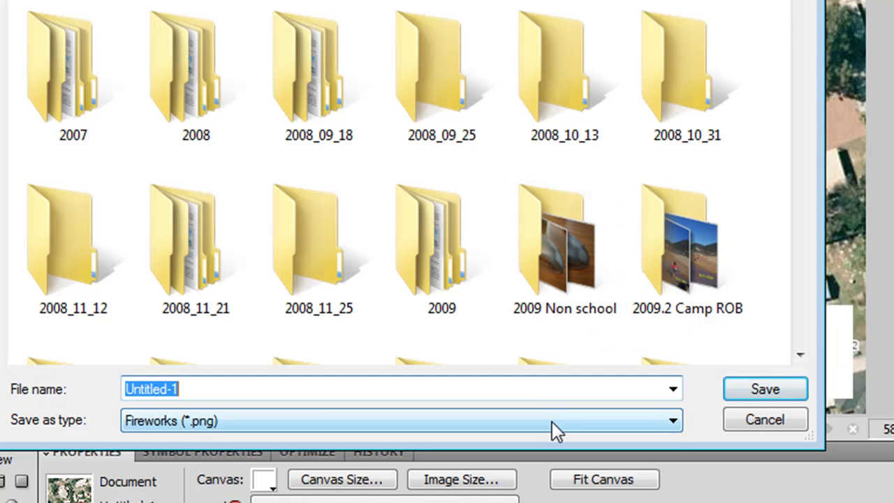
left_click(552, 421)
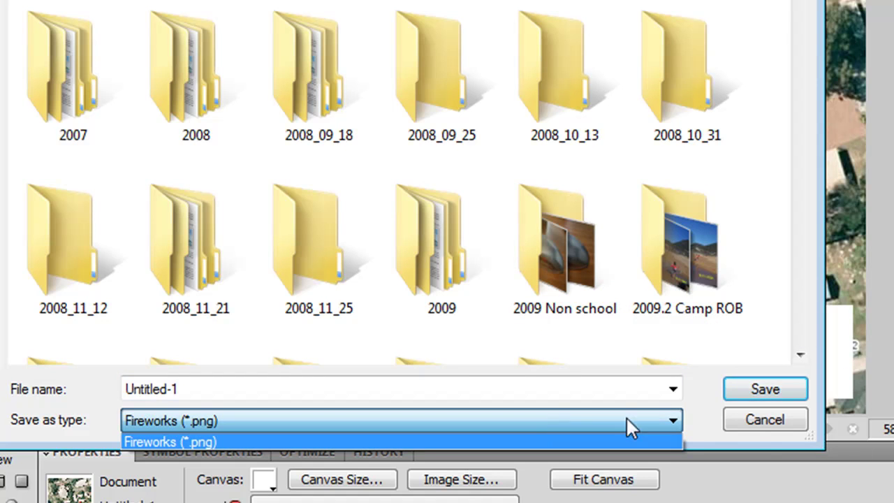
left_click(763, 422)
left_click(763, 423)
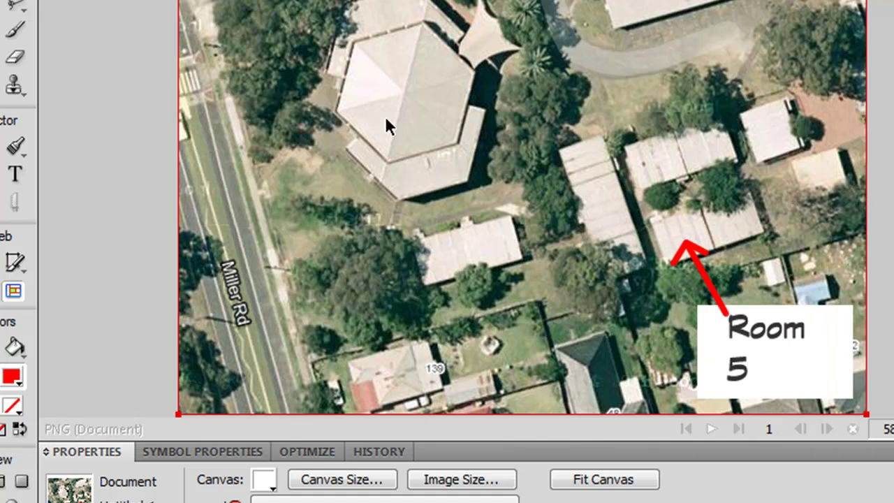
left_click(0, 0)
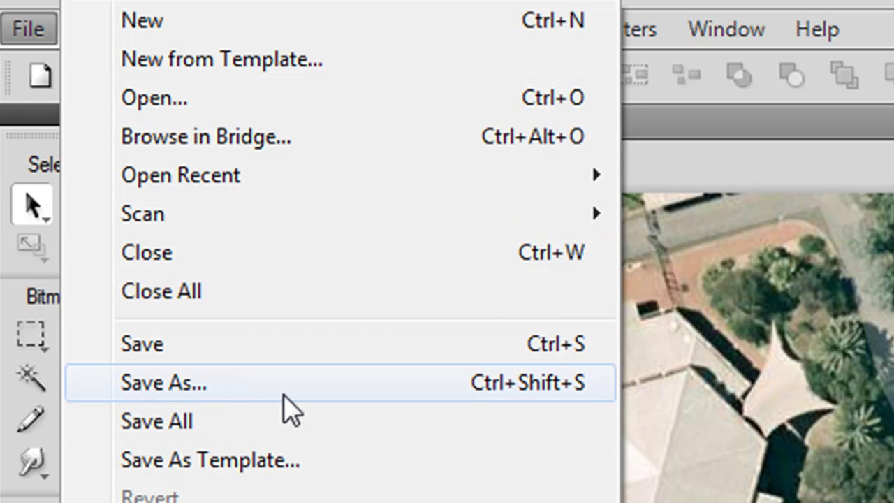
In Save As, choose JPEG as the file type and save the file under the name 'map'.
left_click(232, 386)
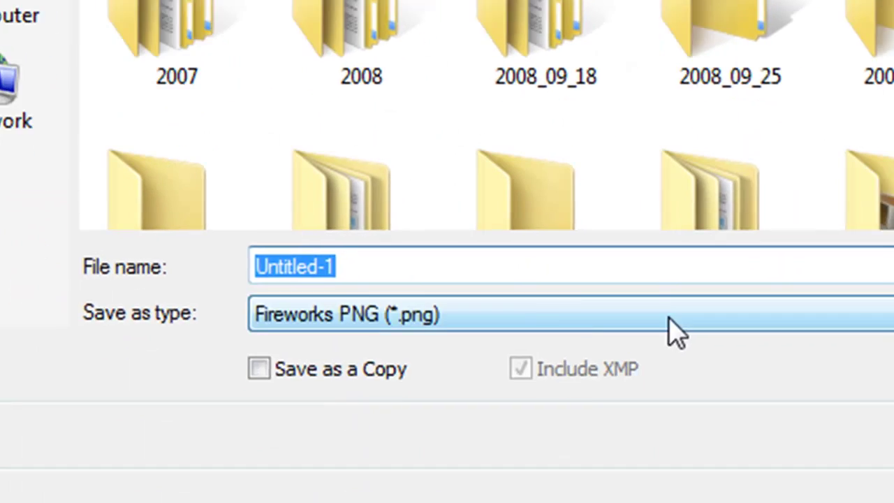
left_click(674, 332)
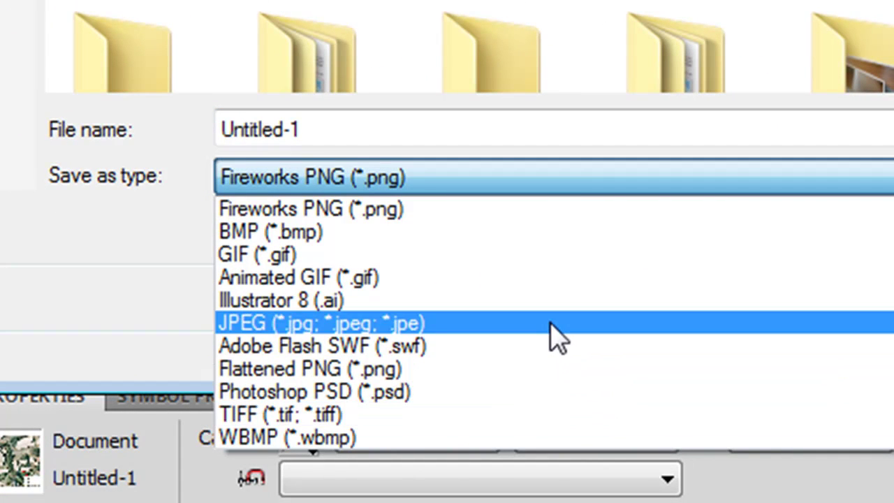
left_click(553, 338)
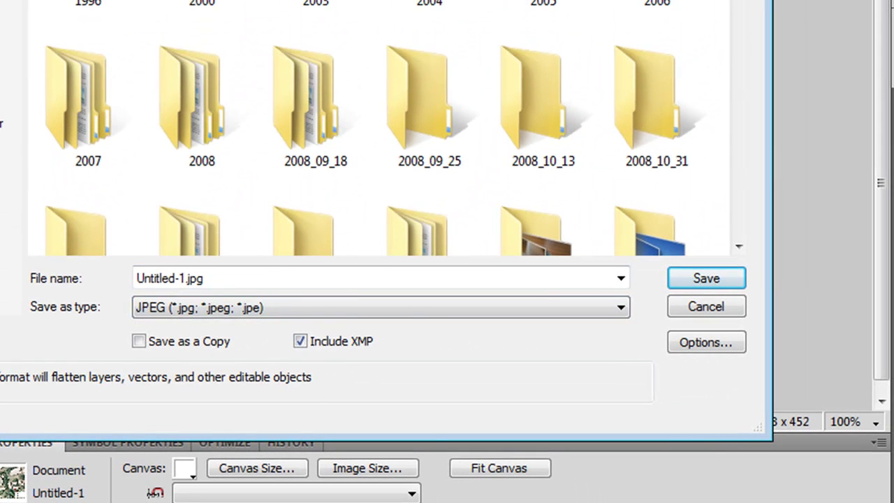
left_click_drag(489, 0, 72, 0)
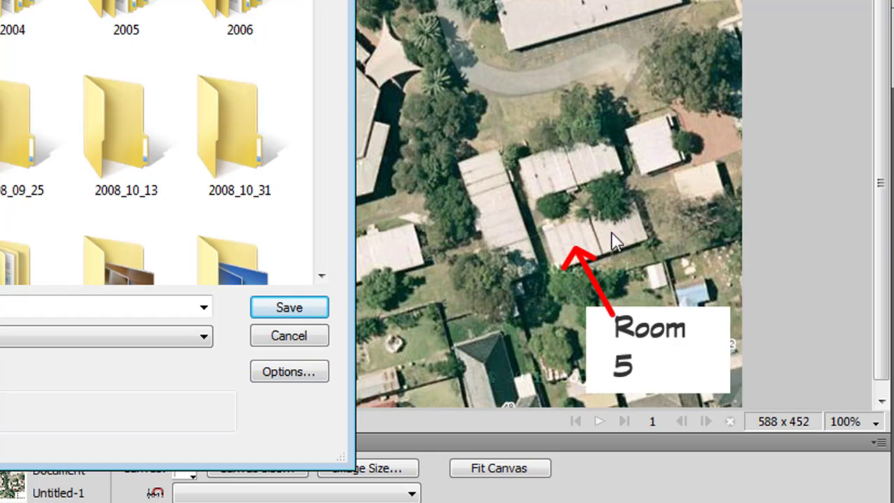
left_click_drag(343, 457, 595, 437)
left_click_drag(209, 0, 351, 0)
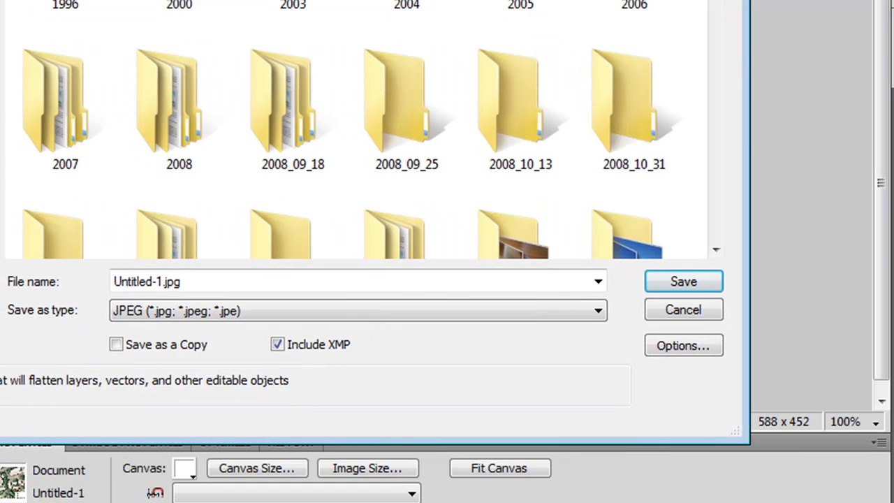
left_click(256, 279)
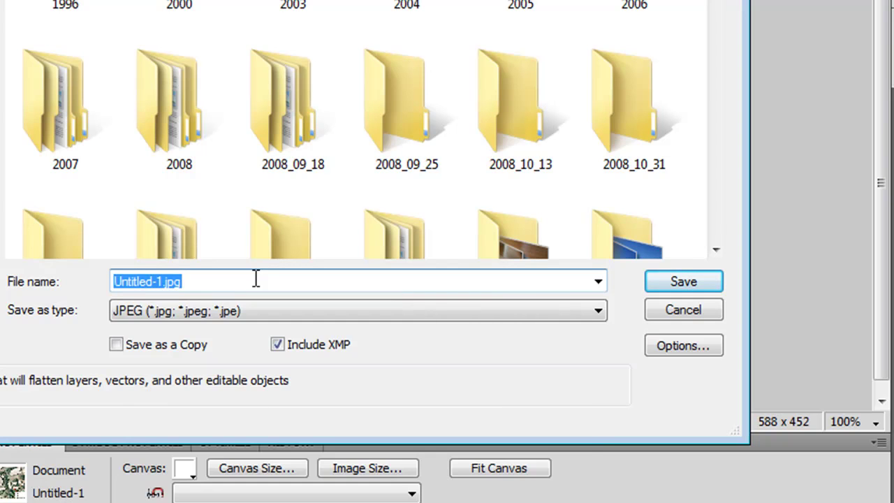
type("map")
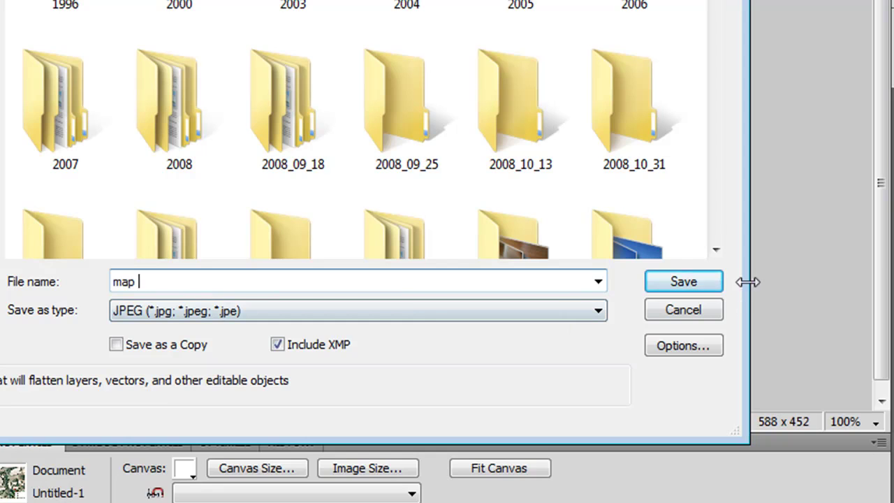
left_click(691, 281)
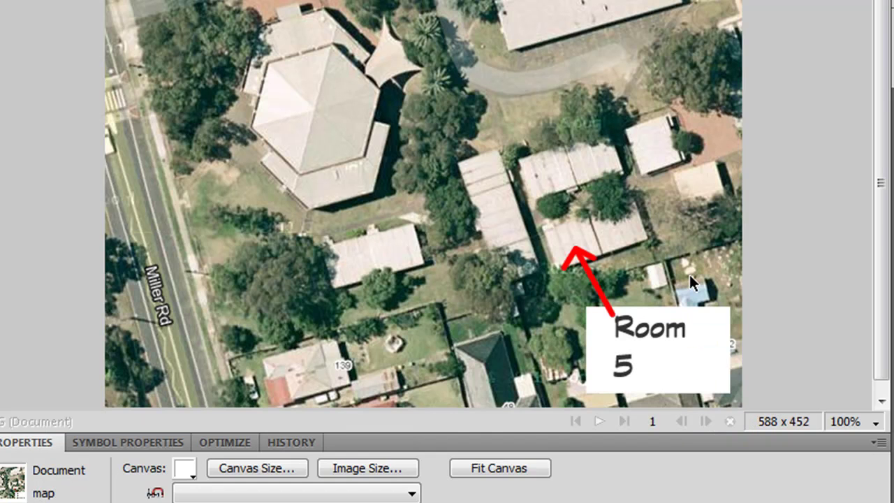